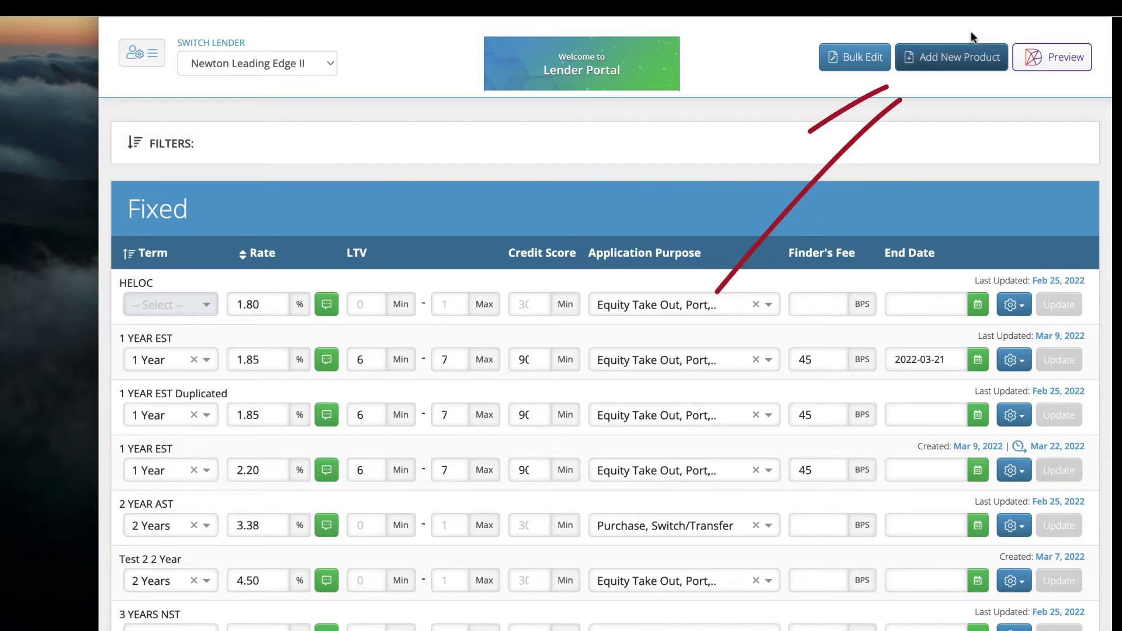
Start a new product from the Fixed rates page.
click(957, 57)
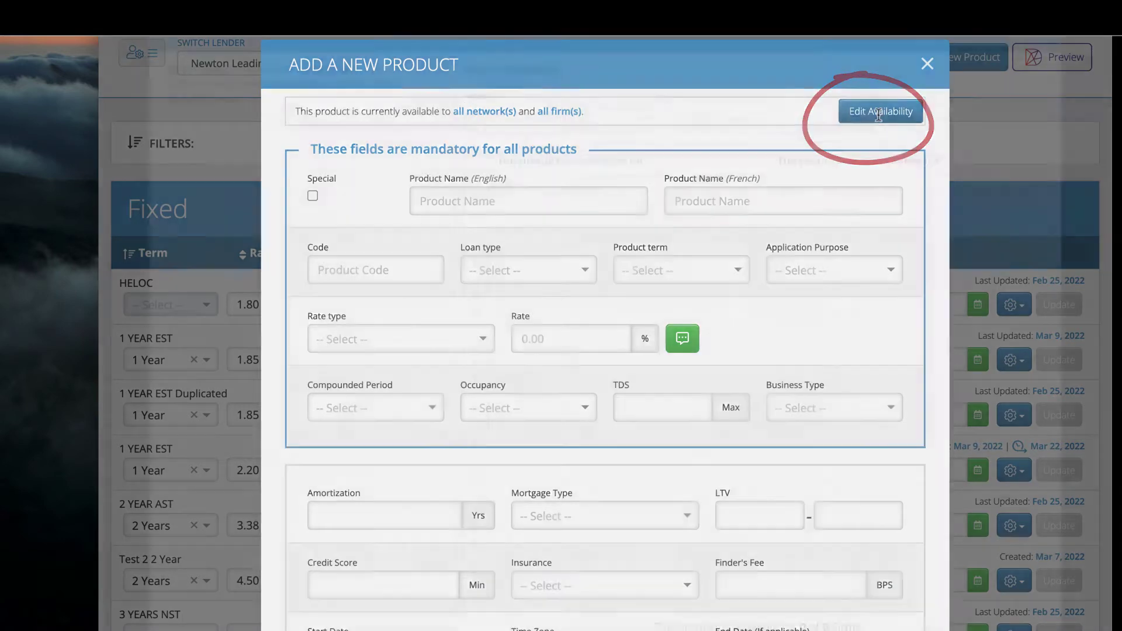
Exclude BANK, IND, AXIOM and the Ontario firms of DLC and TMAC from availability.
click(878, 112)
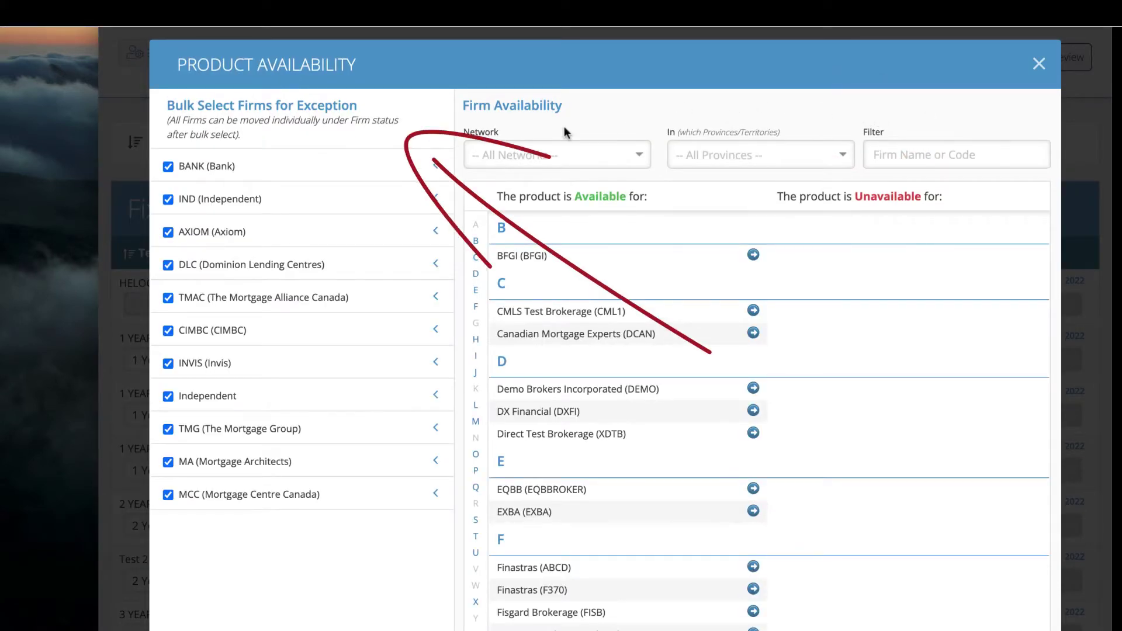
click(168, 168)
click(168, 200)
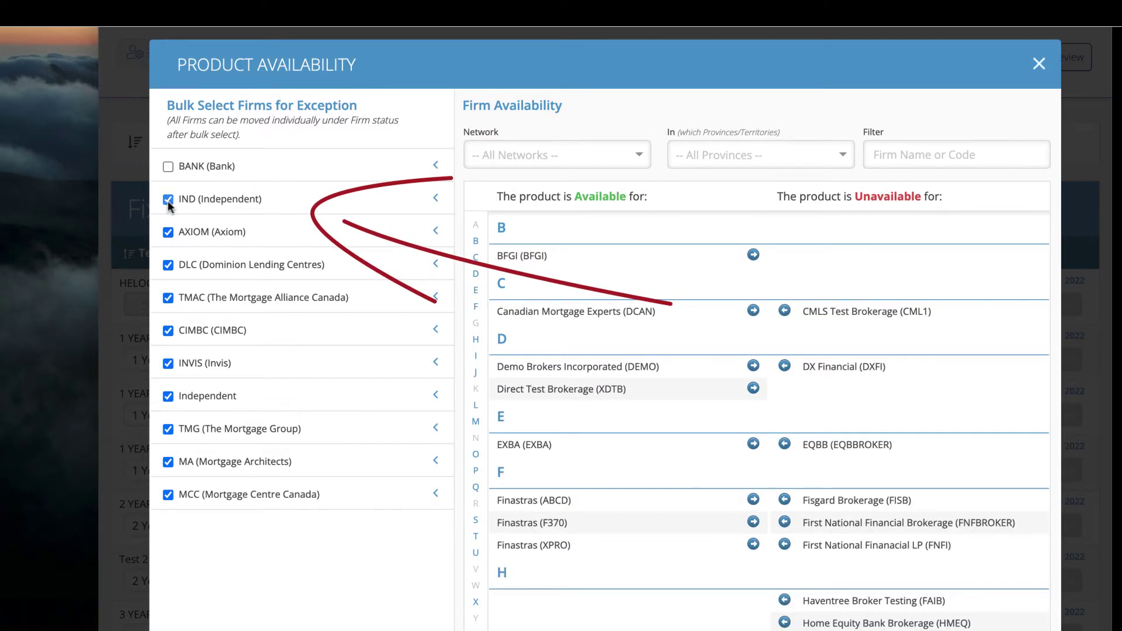
click(167, 232)
click(435, 266)
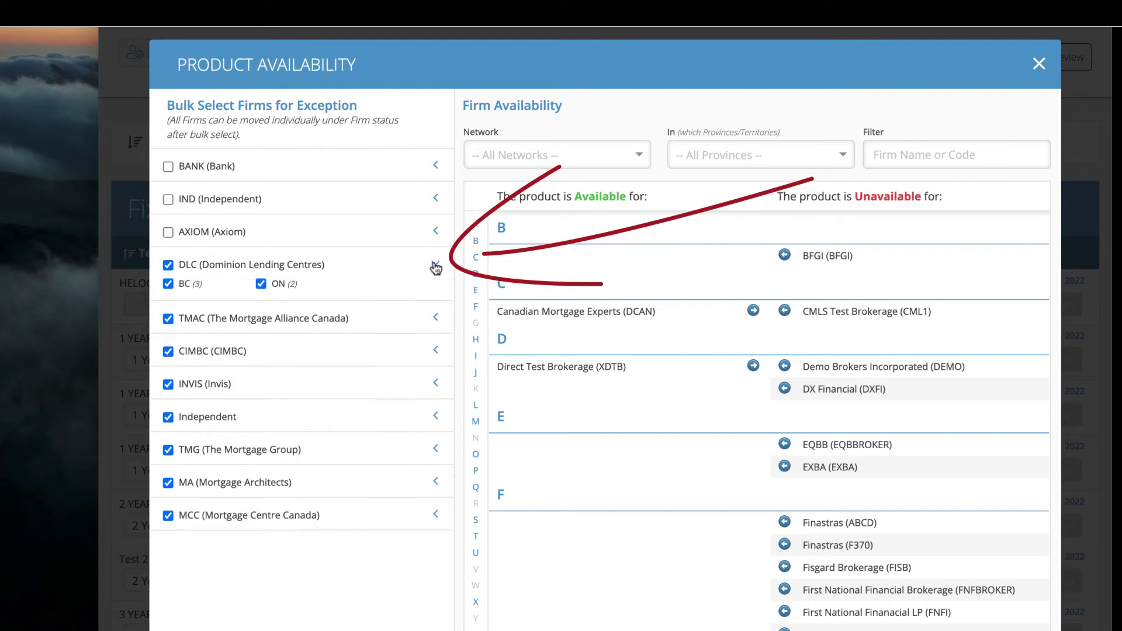
click(261, 283)
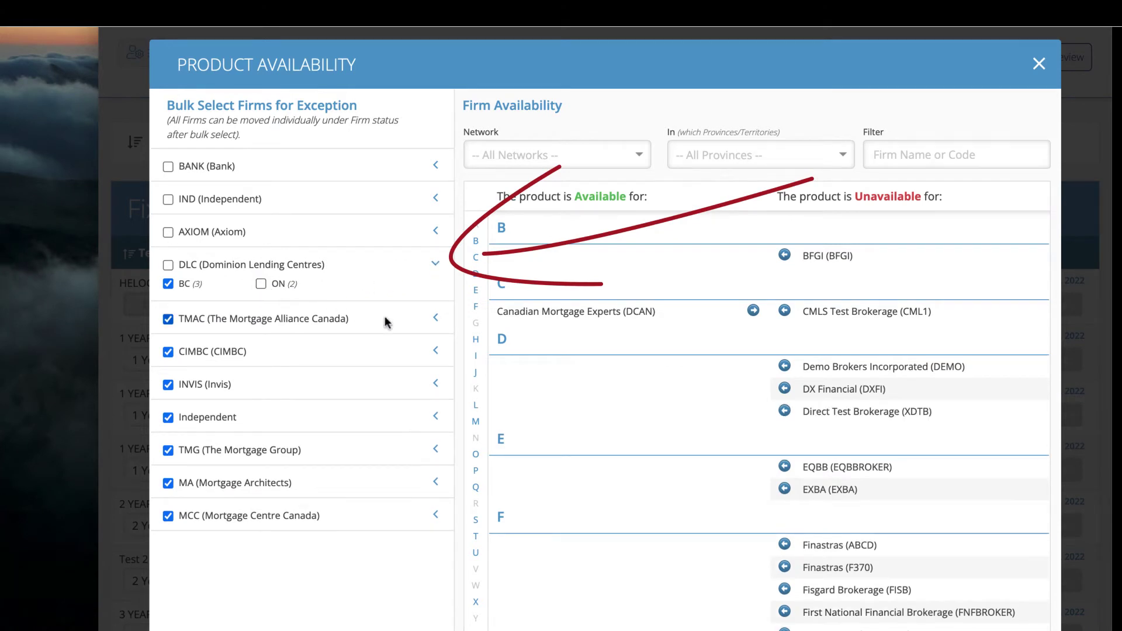
click(436, 319)
click(173, 316)
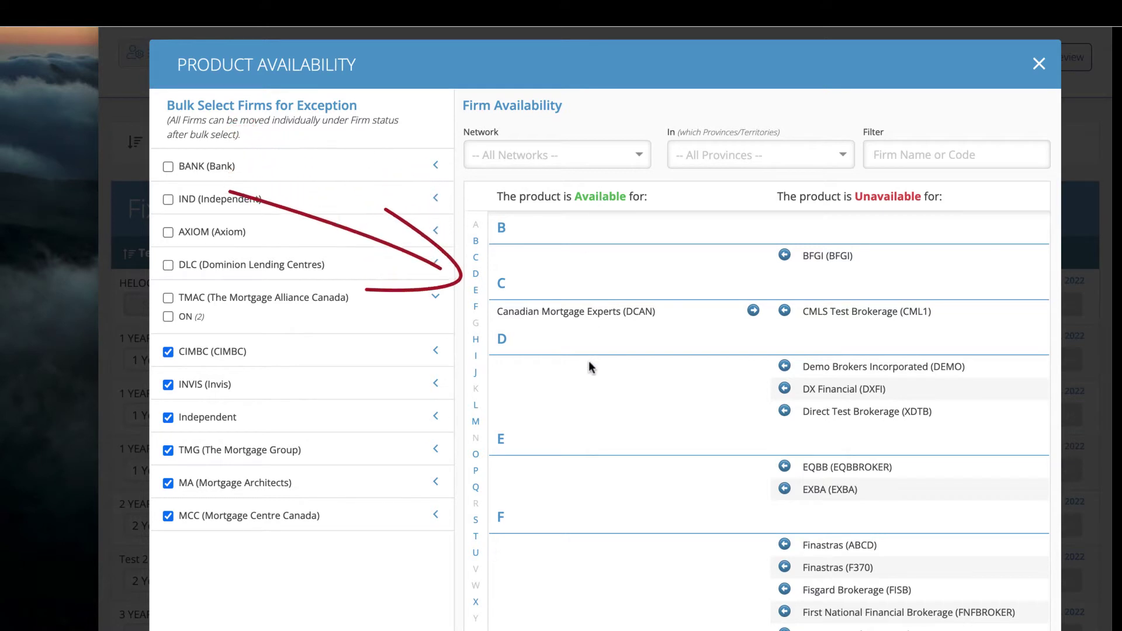
scroll(589, 368, down, 5)
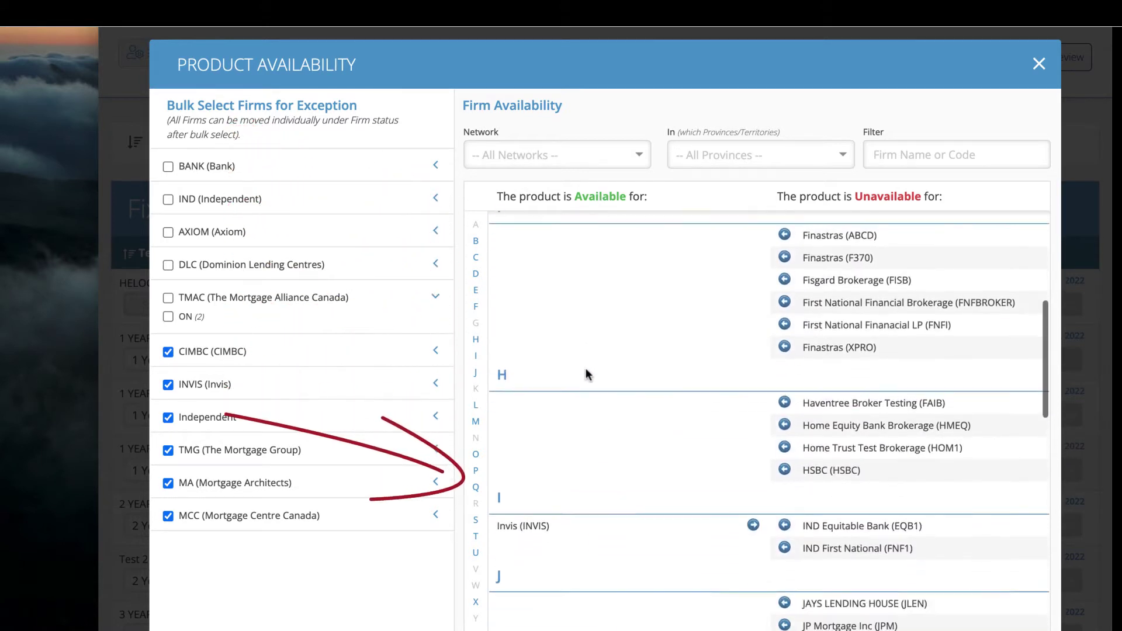
scroll(588, 374, down, 3)
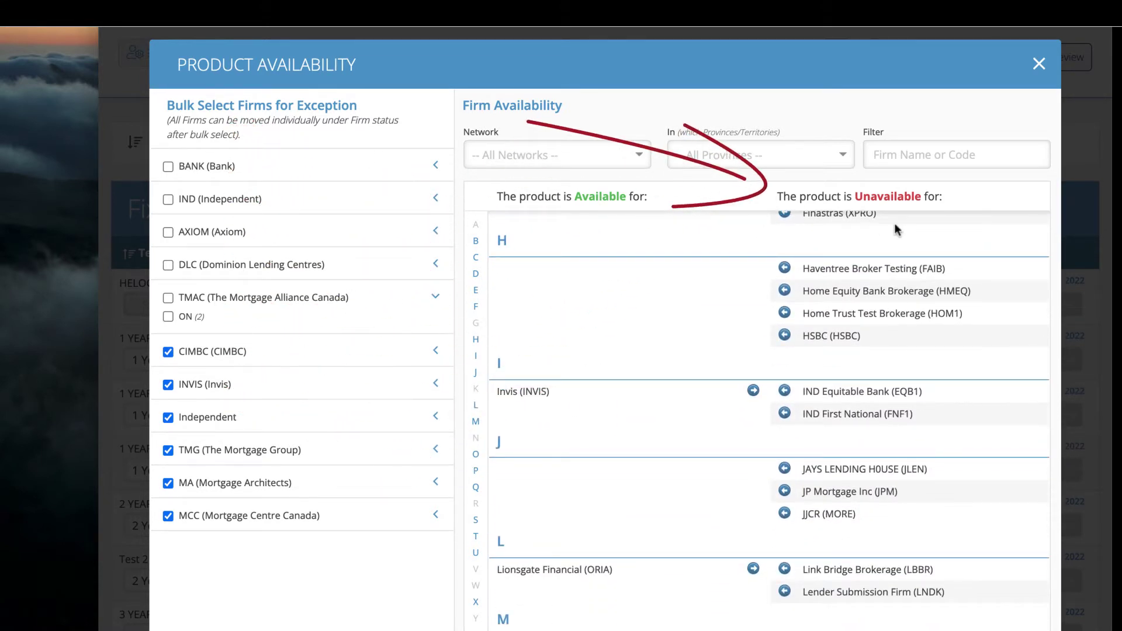
scroll(892, 397, down, 2)
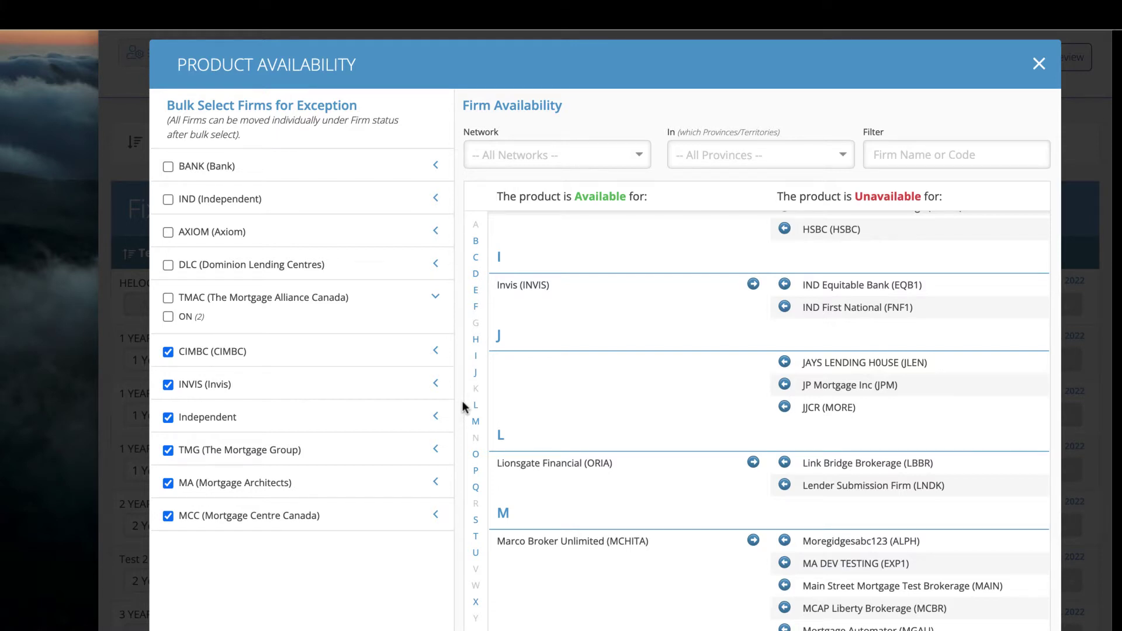
scroll(462, 402, down, 3)
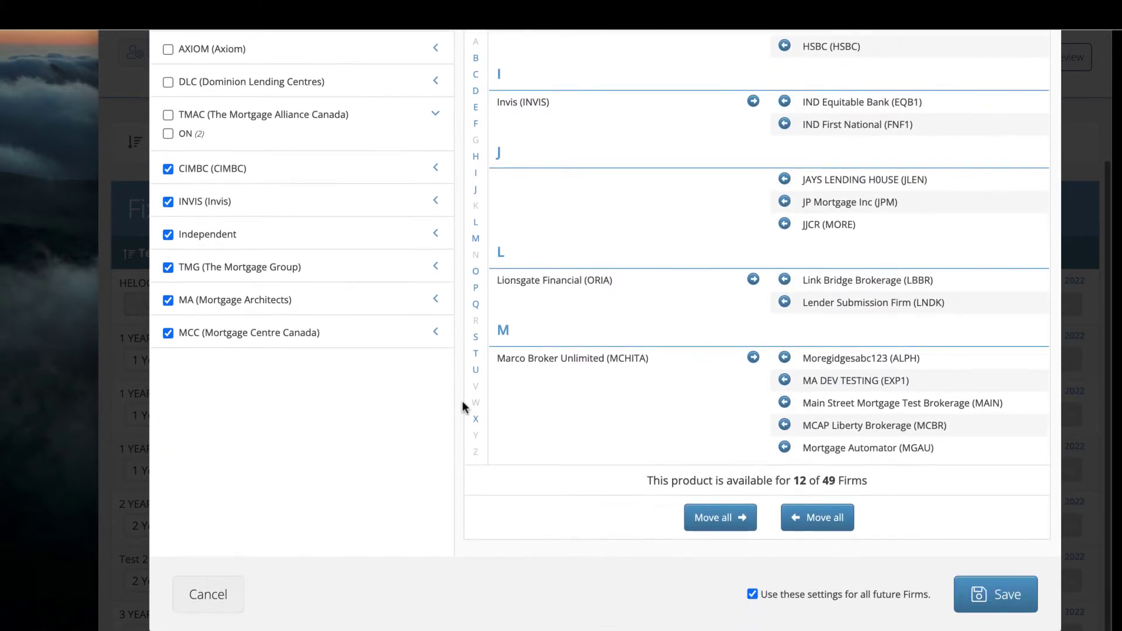
Make the product unavailable to every firm, keeping all provinces and networks in the filters.
click(720, 522)
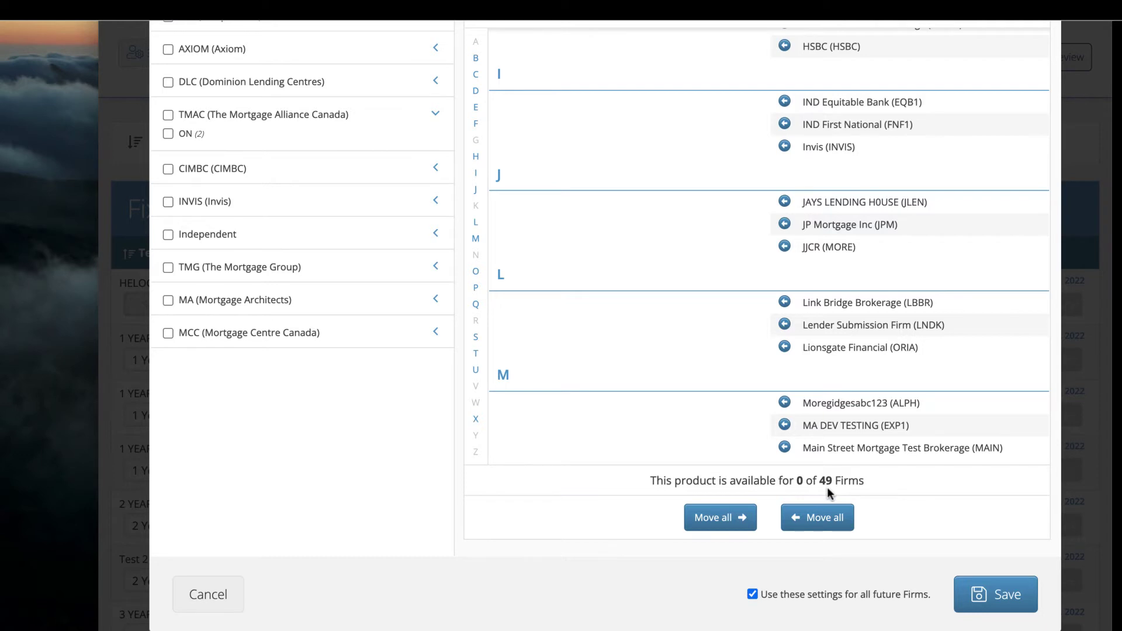
scroll(845, 230, up, 5)
scroll(816, 189, up, 6)
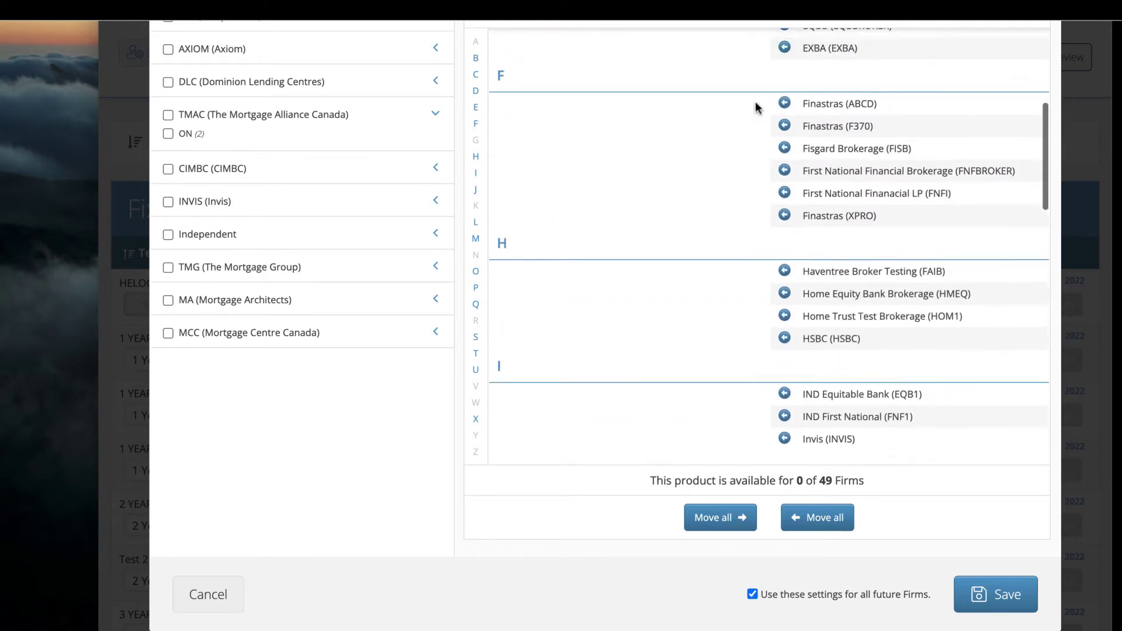
scroll(436, 110, up, 4)
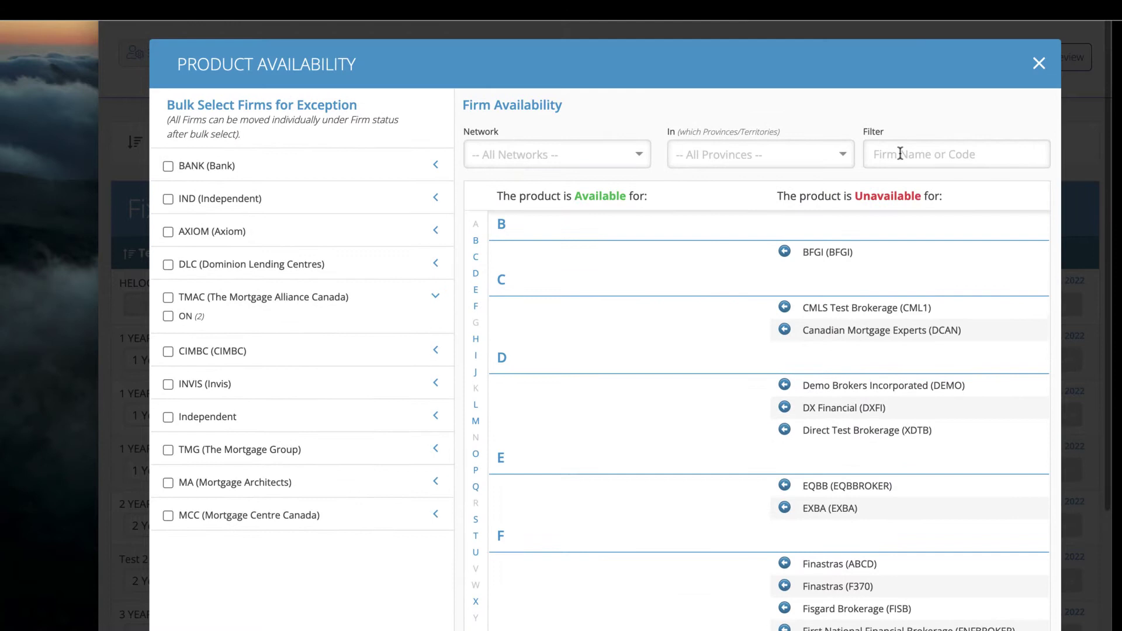
click(752, 155)
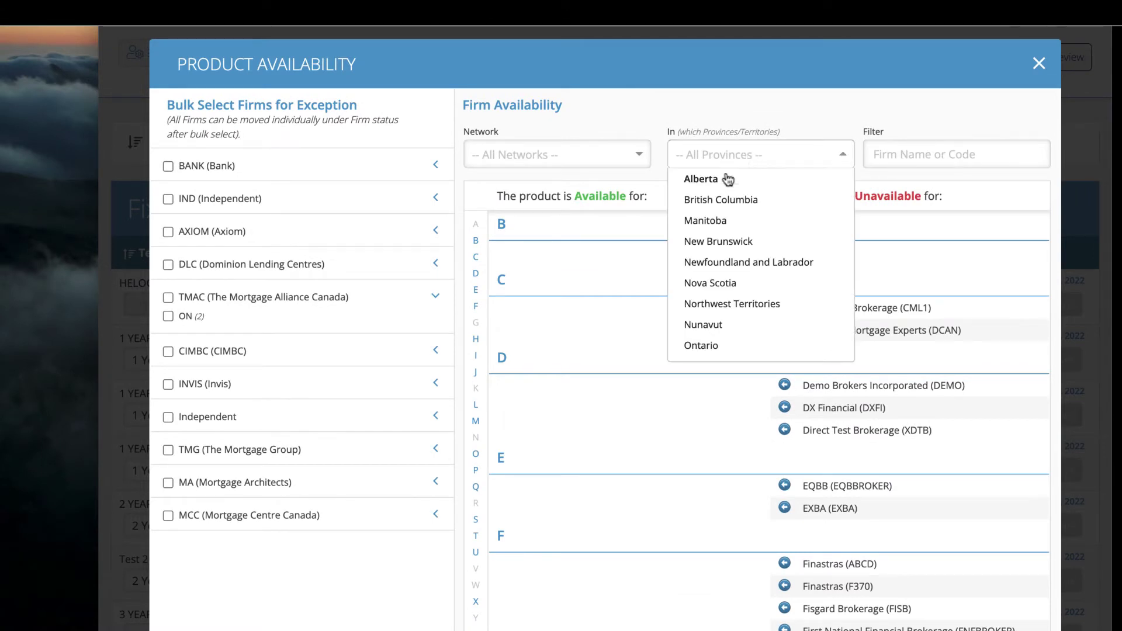
click(689, 156)
click(597, 158)
click(597, 152)
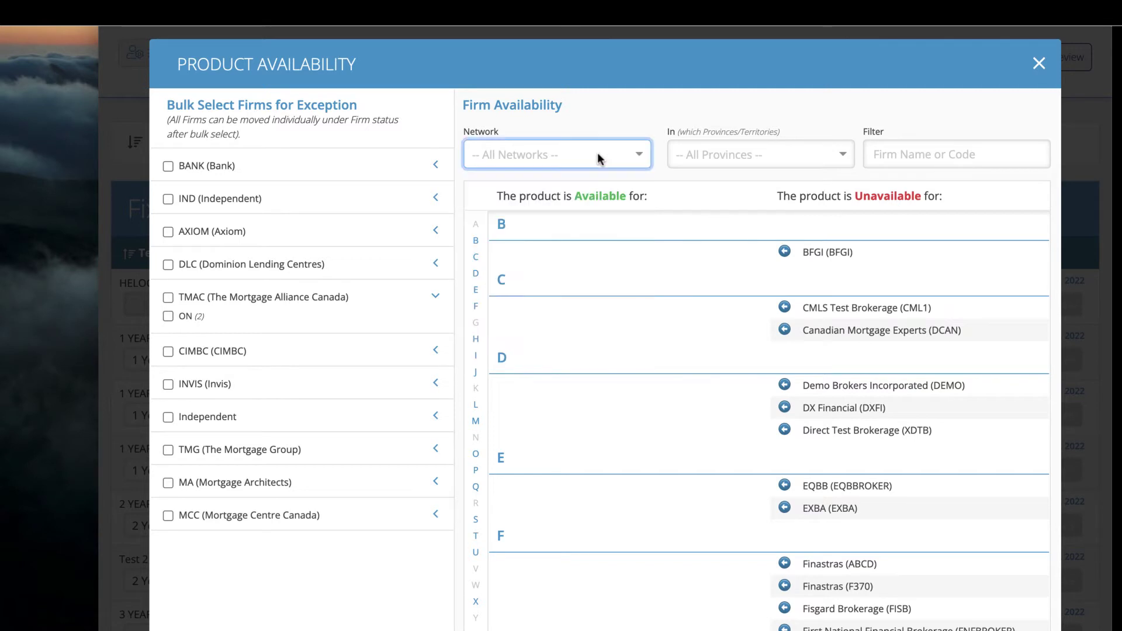
Make the product available to BFGI, CMLS Test Brokerage, Demo Brokers Incorporated and Direct Test Brokerage.
click(785, 251)
click(784, 308)
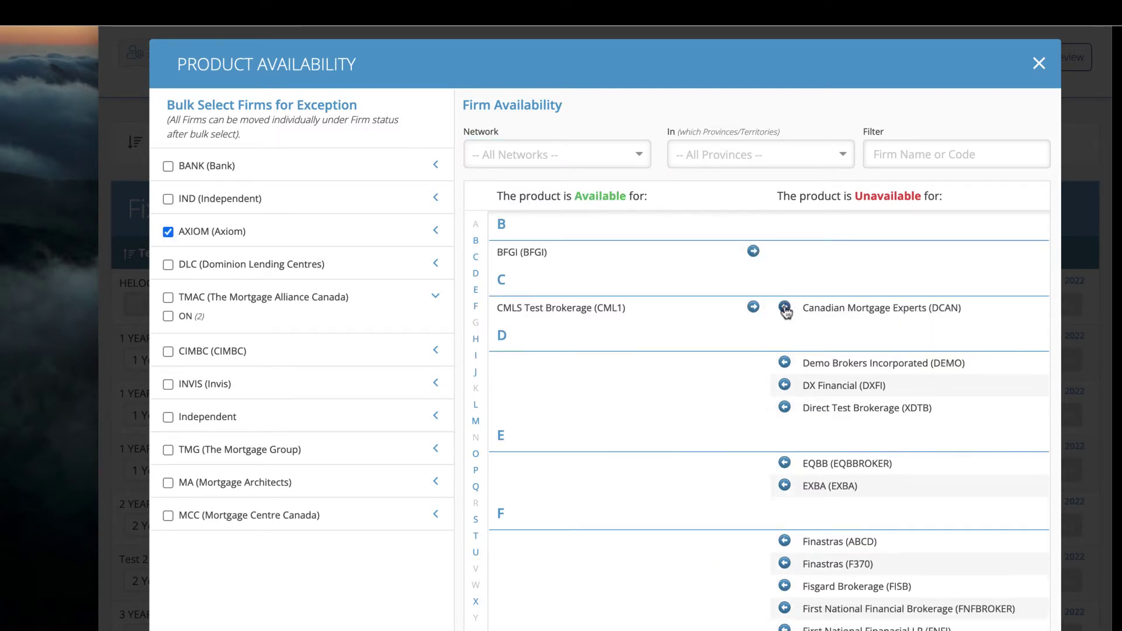
click(784, 362)
click(784, 385)
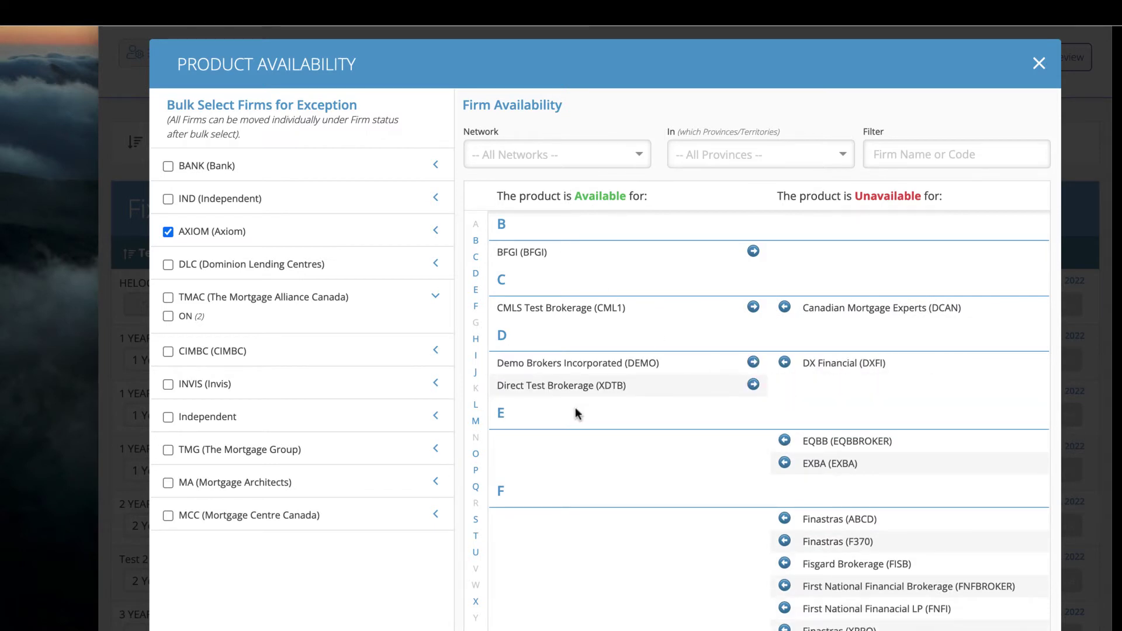
scroll(576, 407, down, 5)
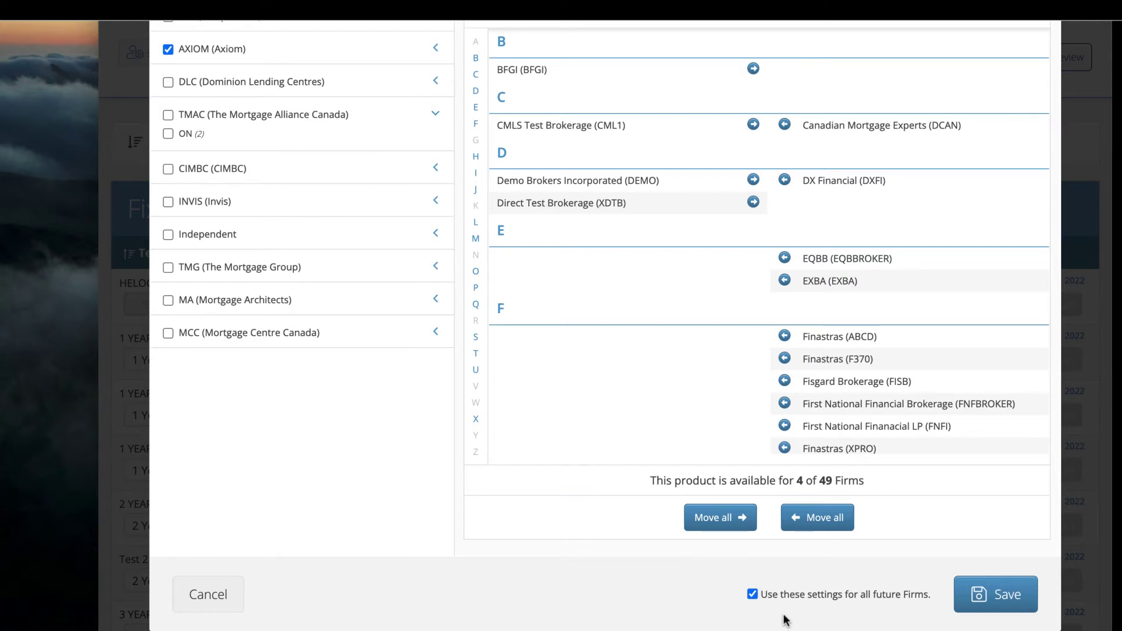
Save the restricted availability and review the new product form, leaving the rate comment empty.
click(997, 606)
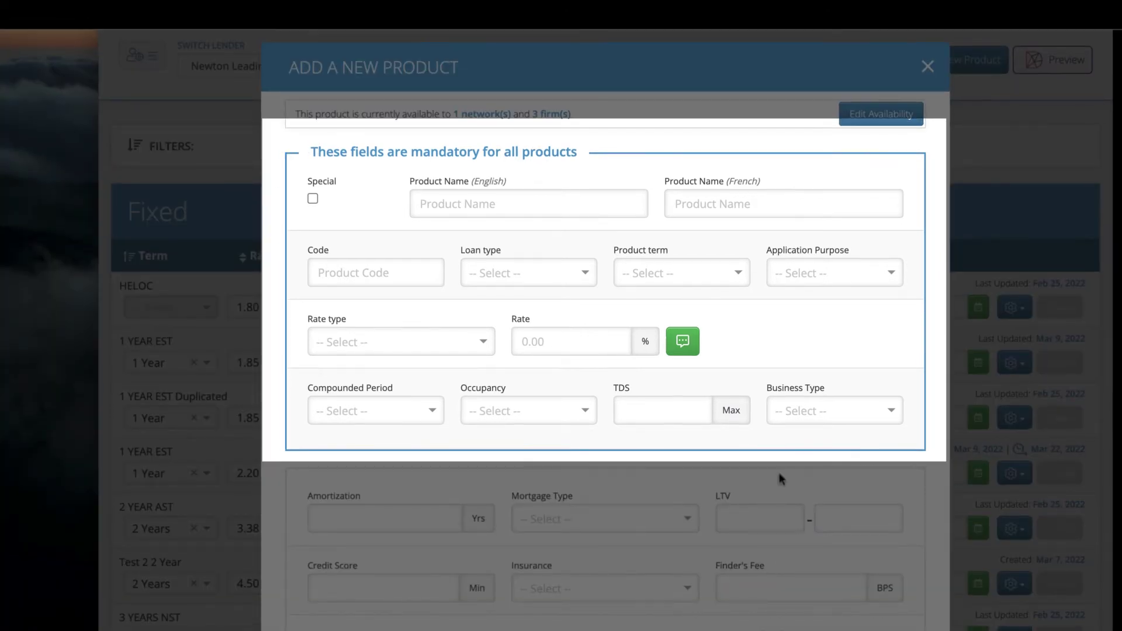
scroll(615, 389, down, 3)
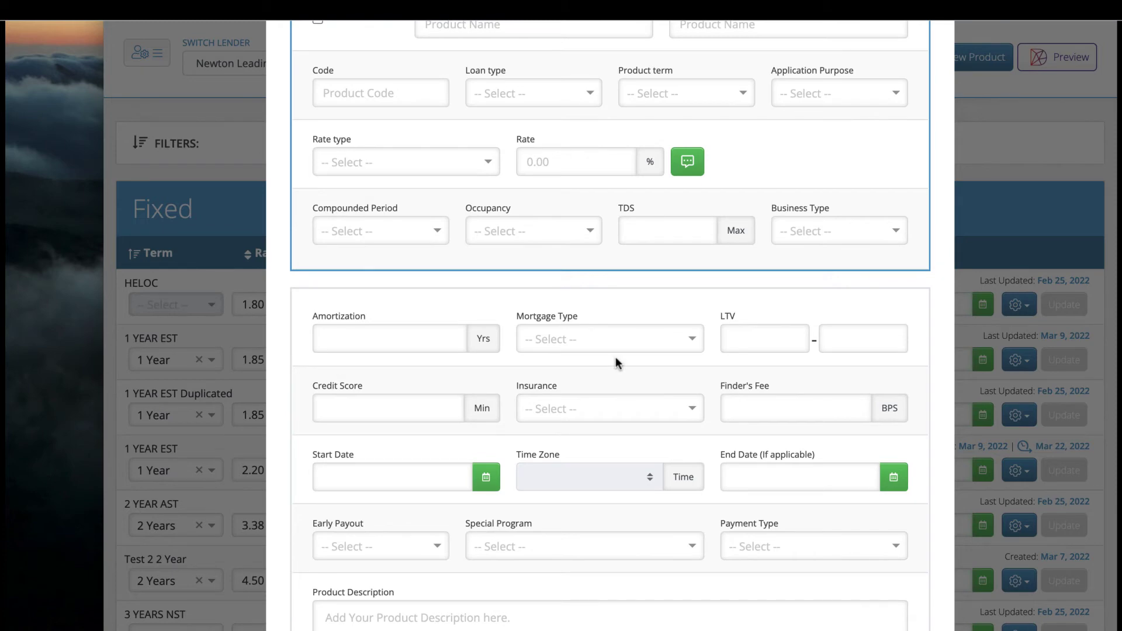
click(684, 163)
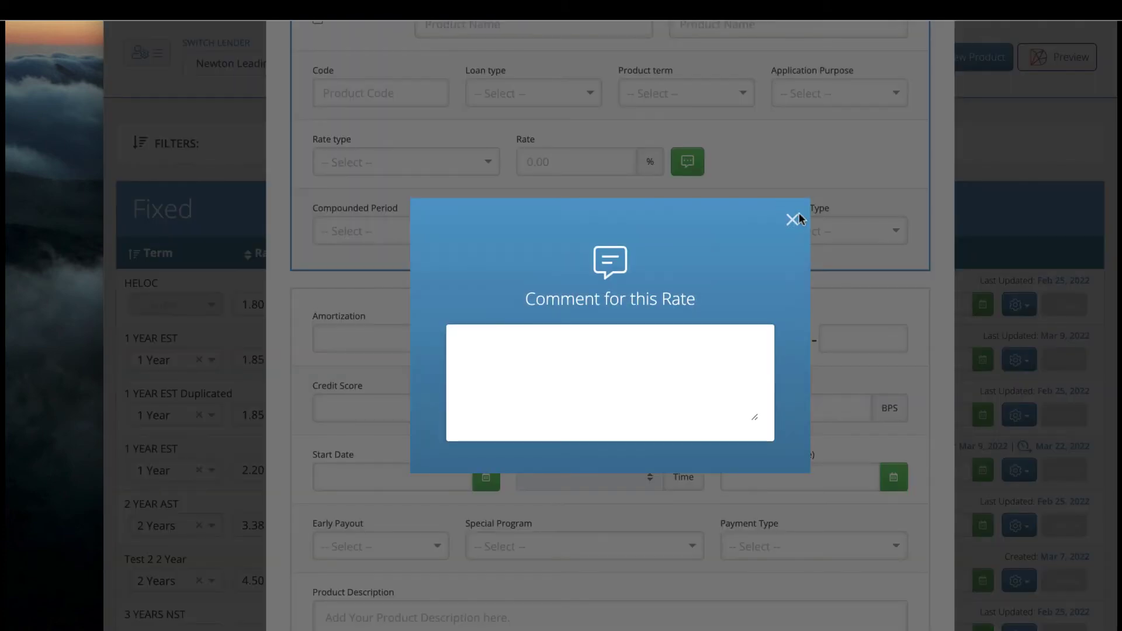
click(792, 221)
scroll(526, 438, down, 3)
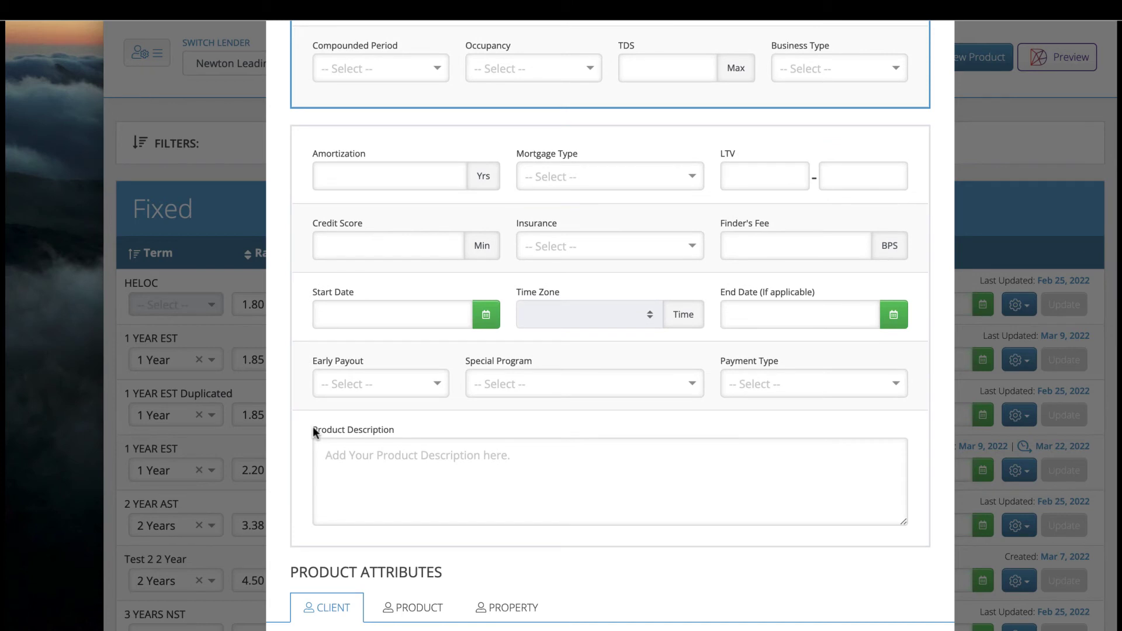
click(386, 466)
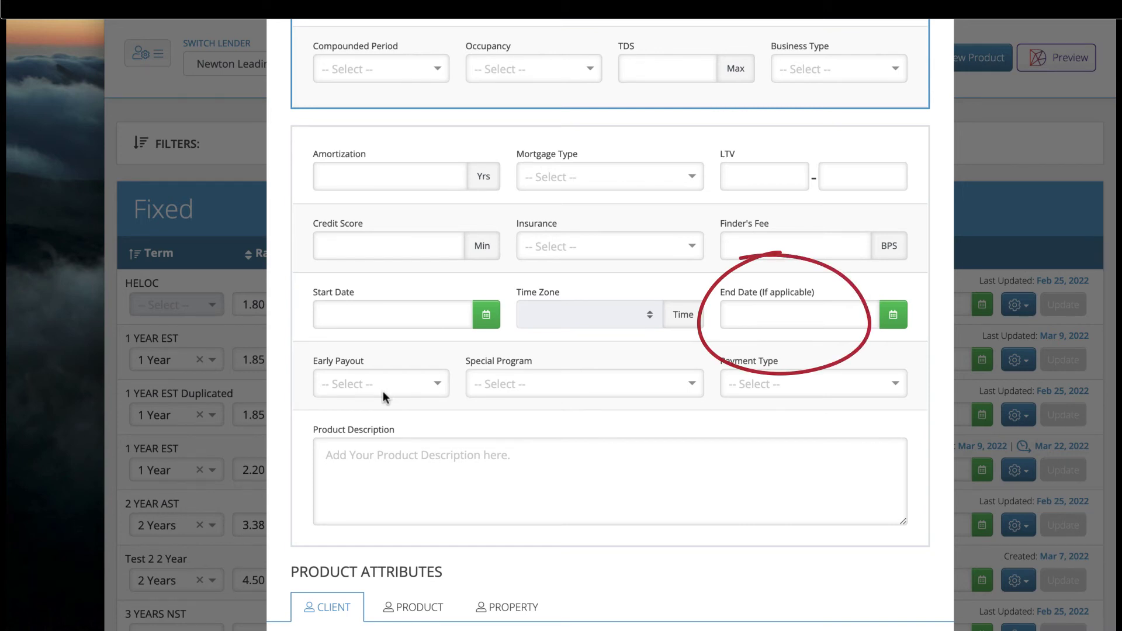
Mark the new product as a special and save it.
scroll(388, 310, up, 3)
scroll(386, 298, up, 5)
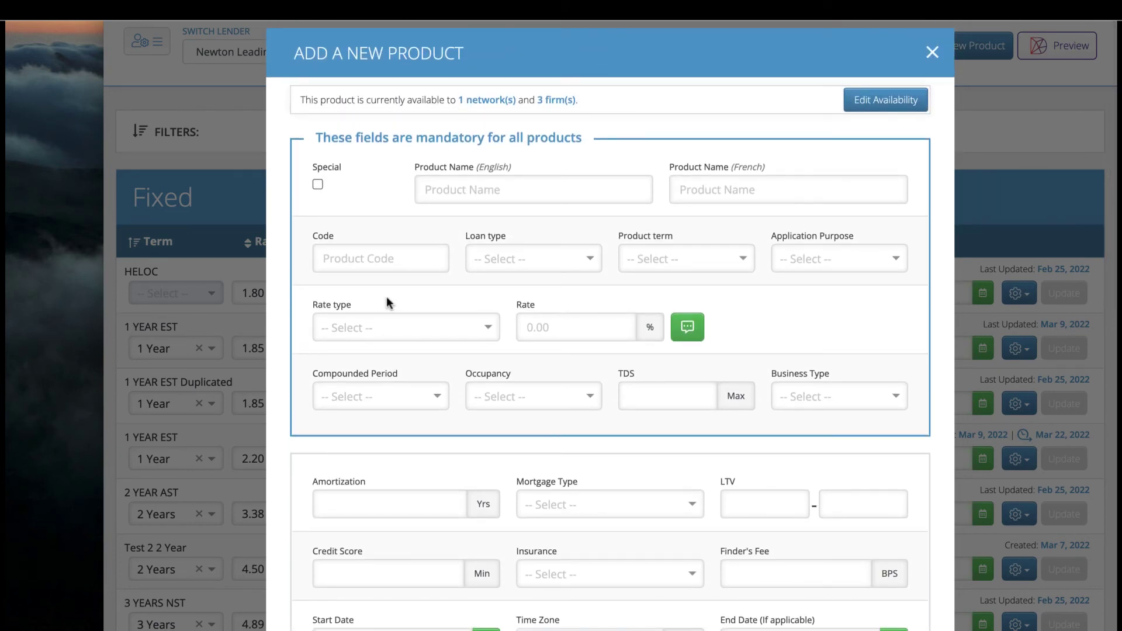
click(317, 185)
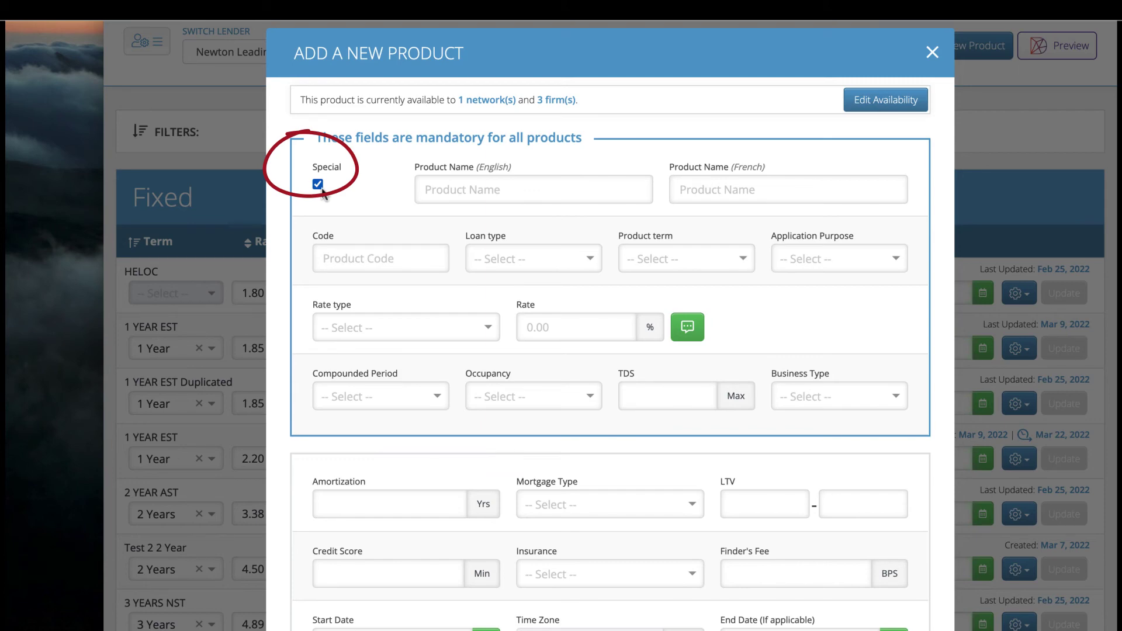
scroll(621, 378, down, 15)
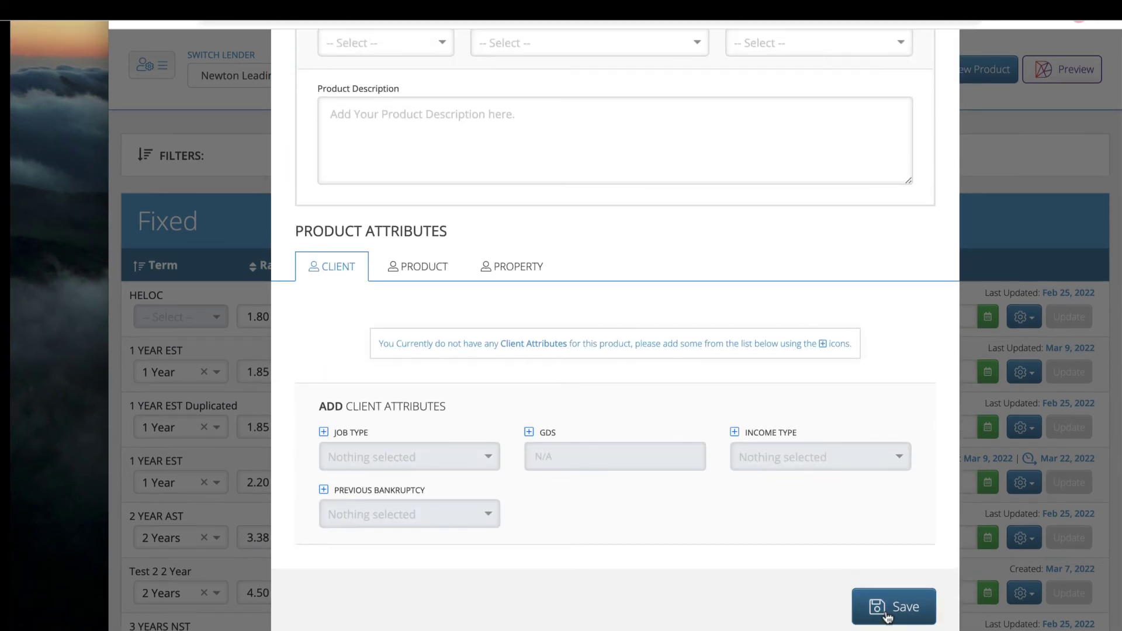
click(888, 615)
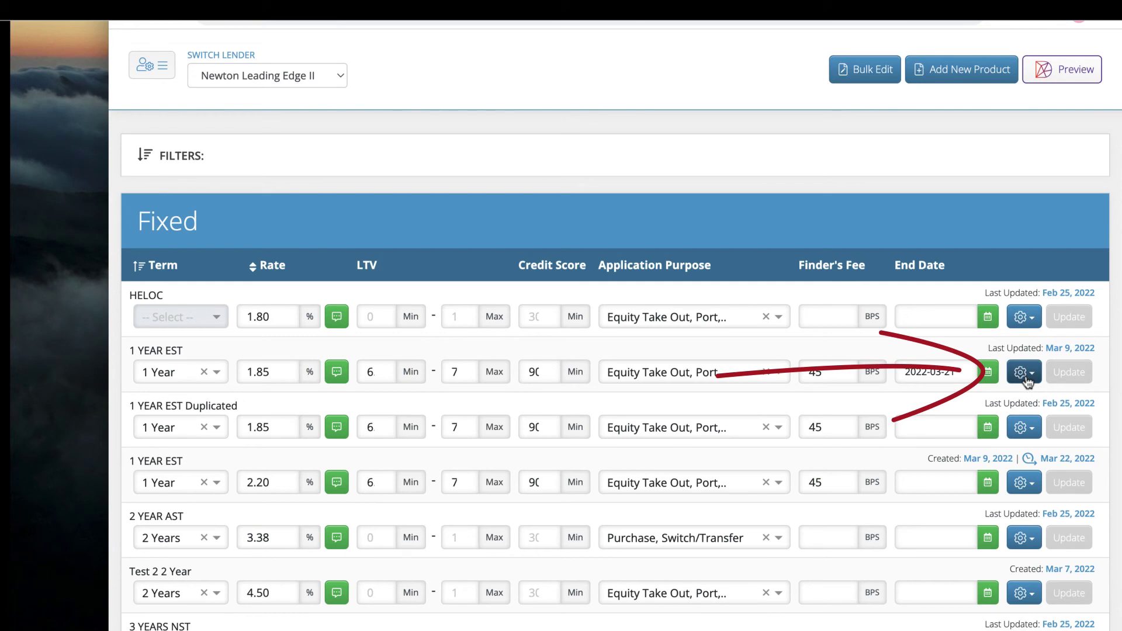
Duplicate the 1 YEAR EST product in the Fixed table.
click(1028, 379)
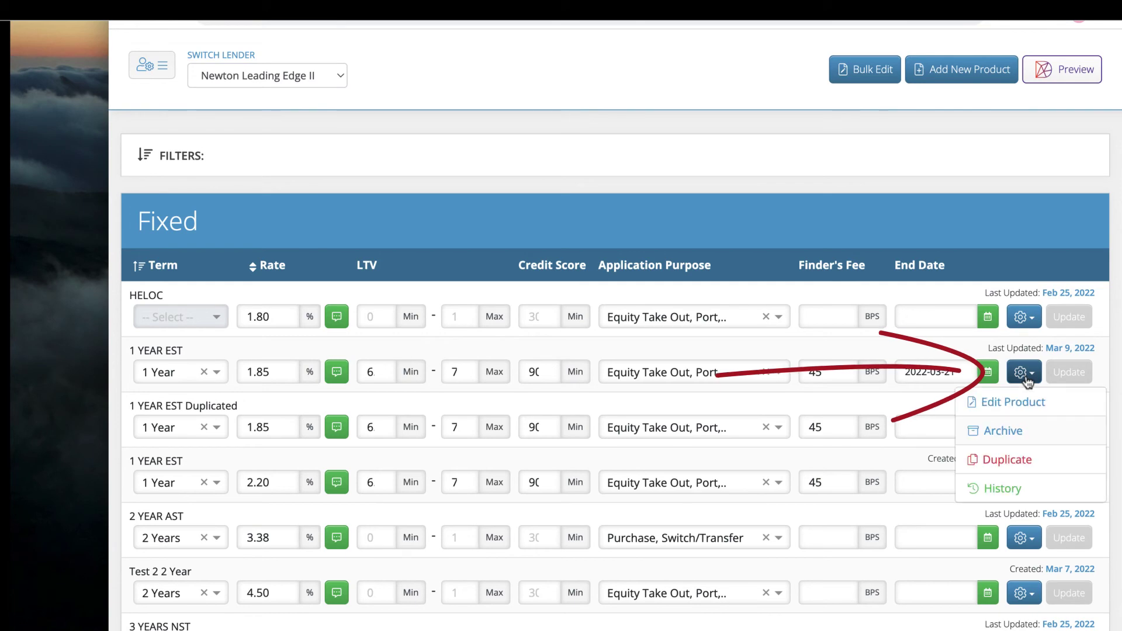
click(1006, 460)
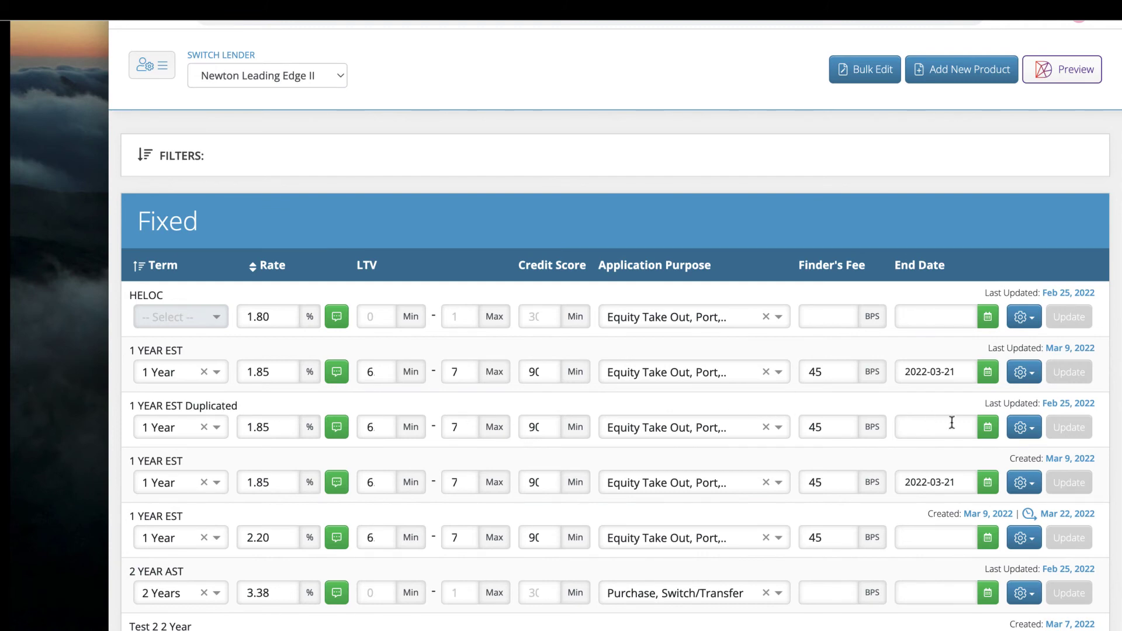
click(1028, 431)
Edit 1 YEAR EST Duplicated and tick Special to make it a special product.
click(1010, 459)
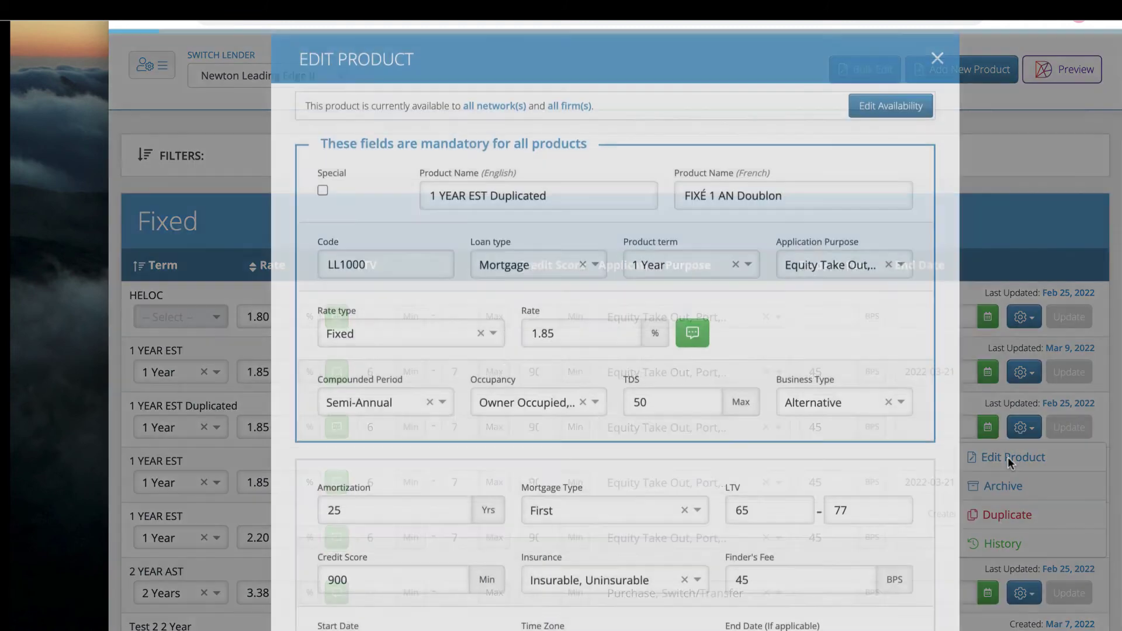
click(322, 208)
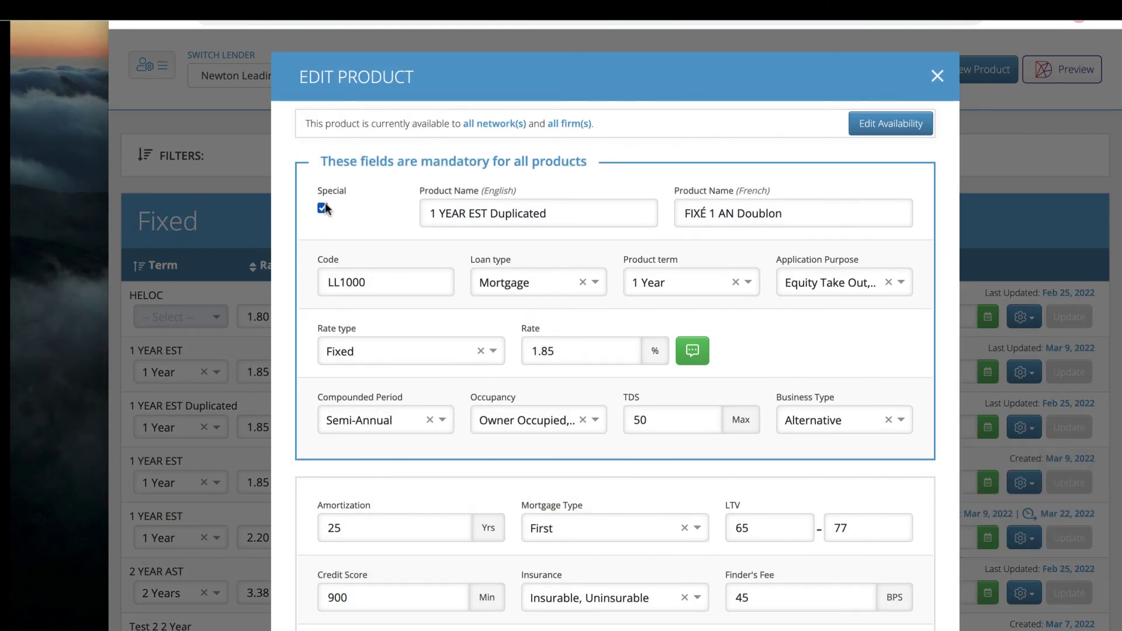